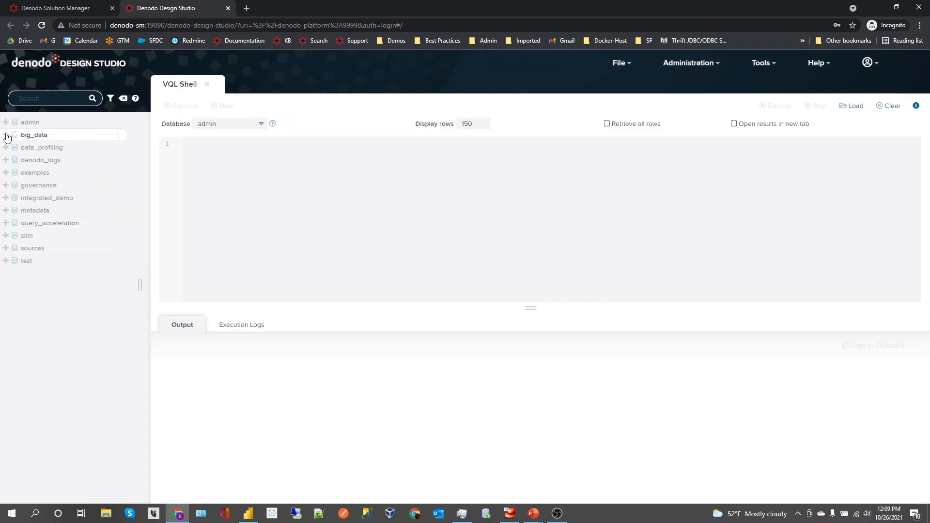
Expand the big_data database and open the amazon_redshift data source in the Redshift folder
left_click(5, 135)
left_click(36, 152)
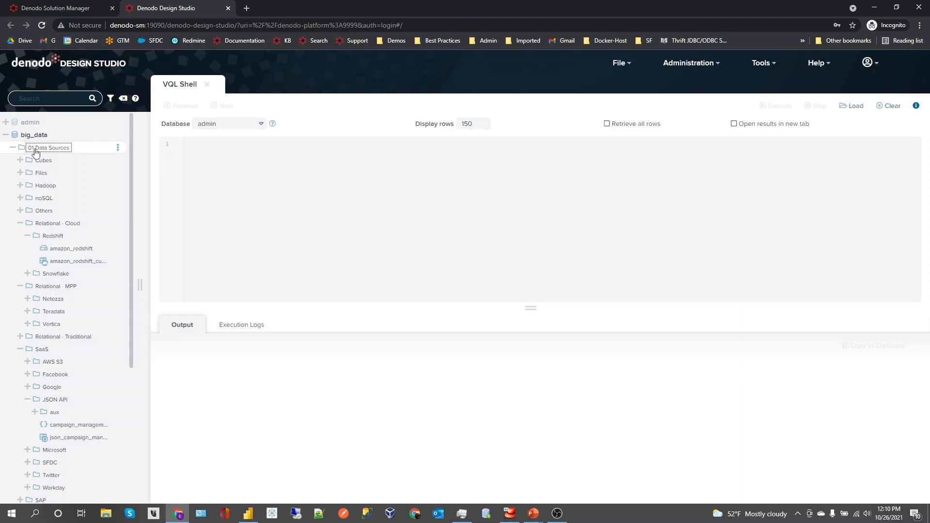
double_click(61, 249)
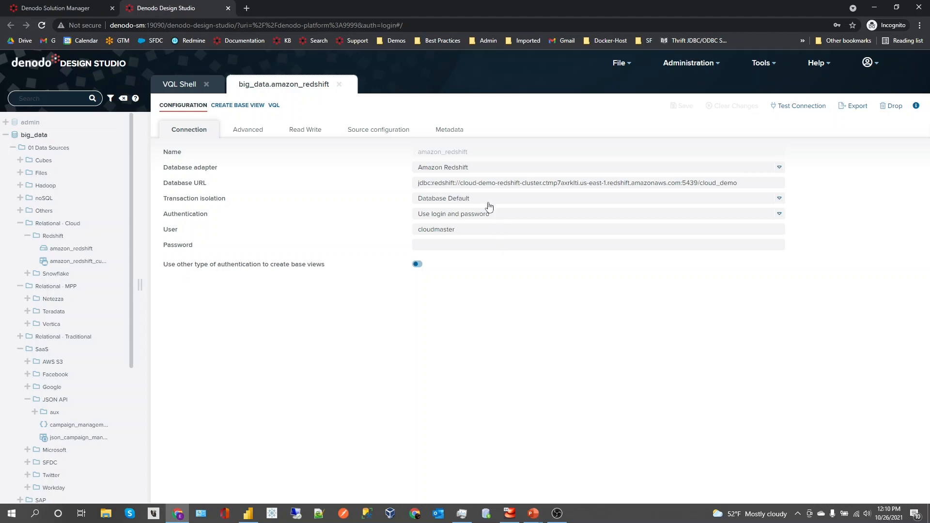
Review the database adapters available for the amazon_redshift data source without changing the selected adapter
left_click(492, 170)
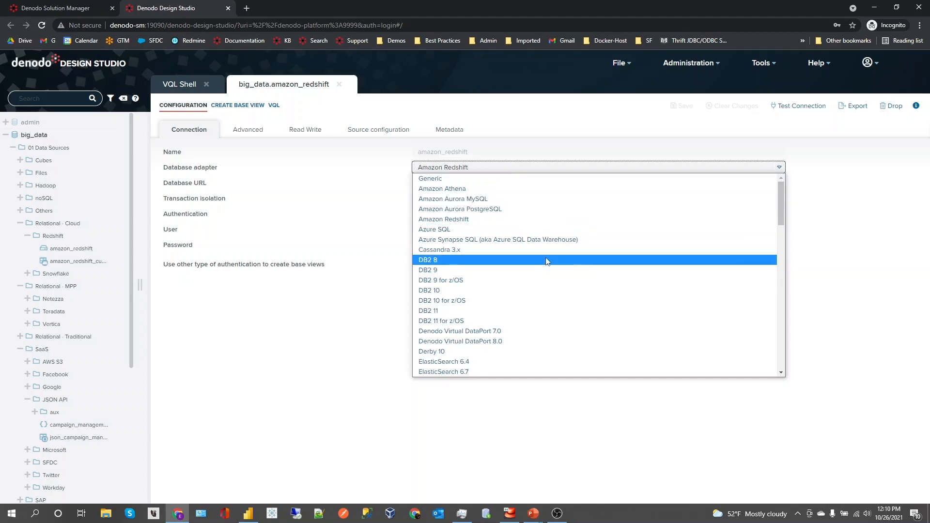
scroll(547, 257, "down", 4)
scroll(550, 259, "down", 2)
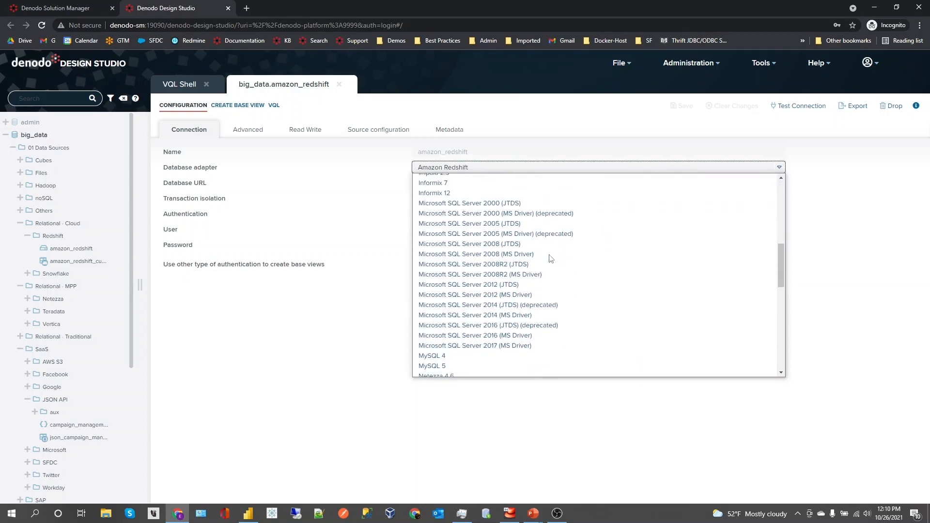
scroll(551, 258, "down", 4)
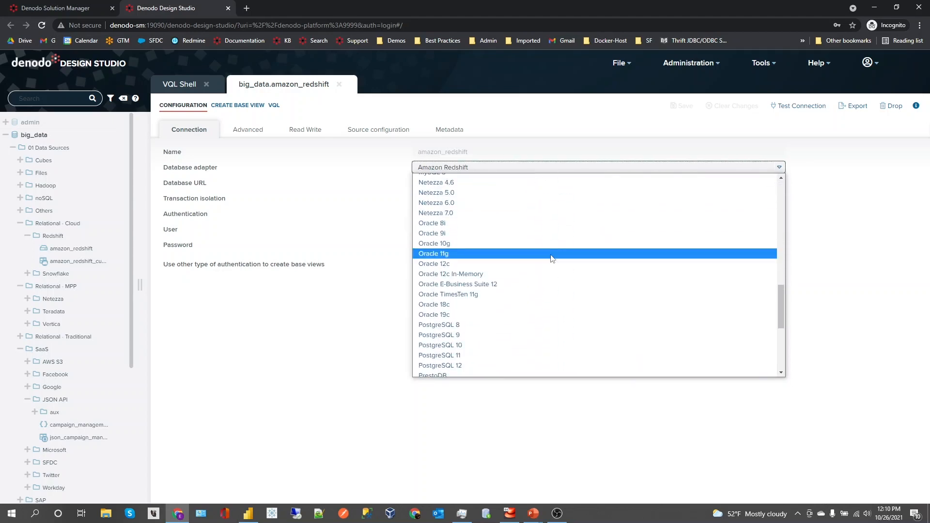
left_click(321, 321)
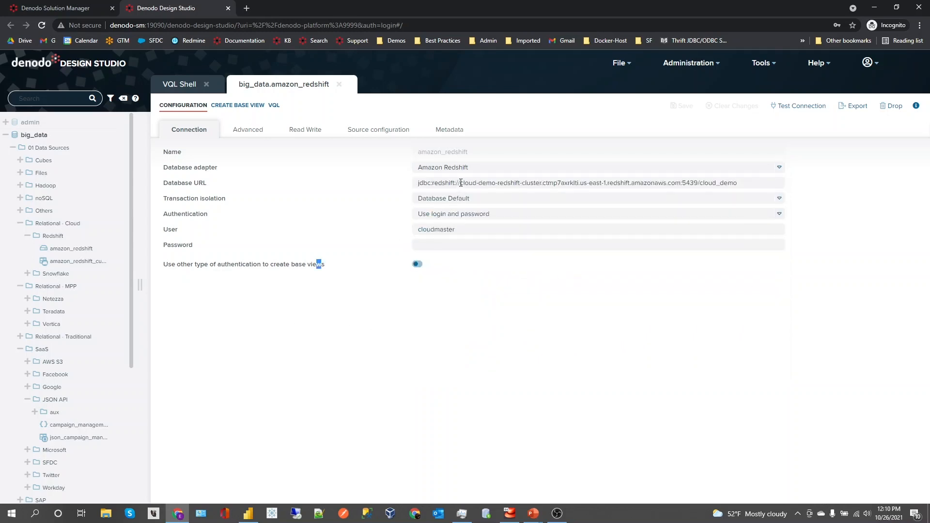
Inspect the data source's database URL and its available authentication methods, keeping the current settings
left_click_drag(460, 182, 651, 182)
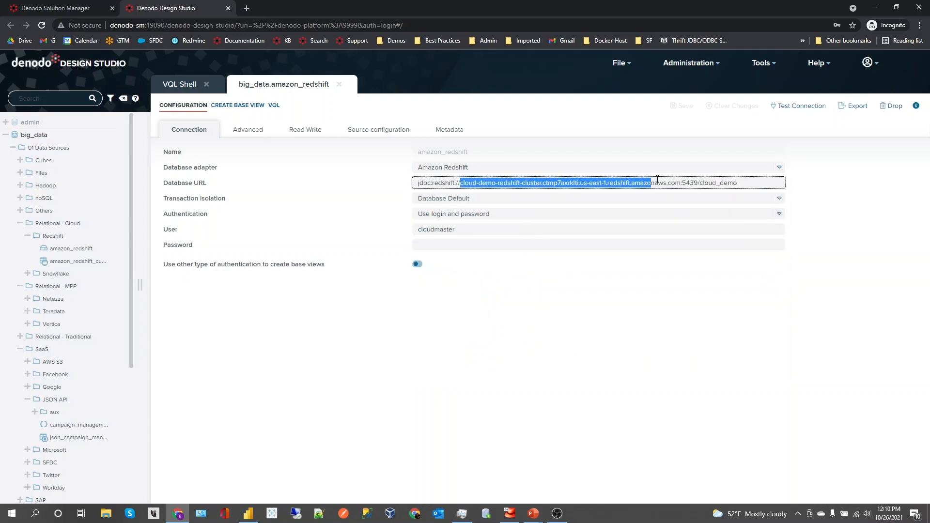
left_click(450, 214)
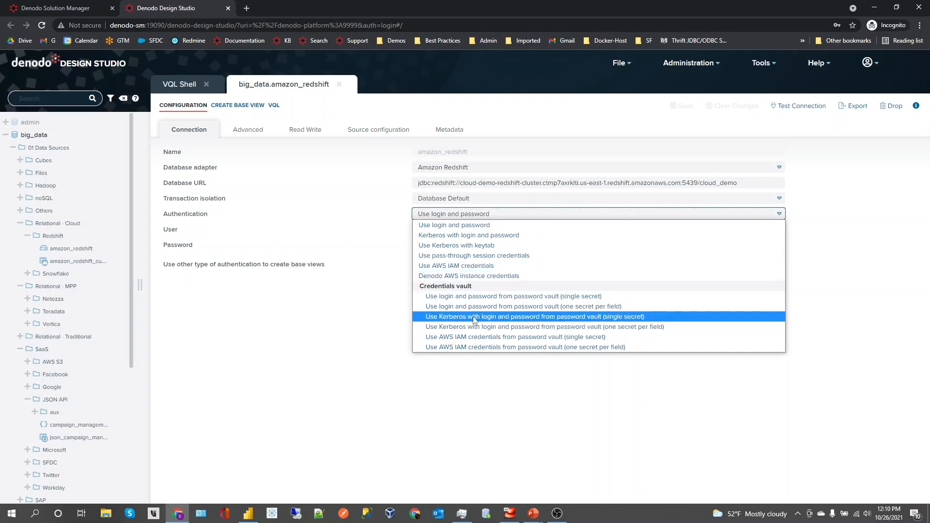
left_click(347, 305)
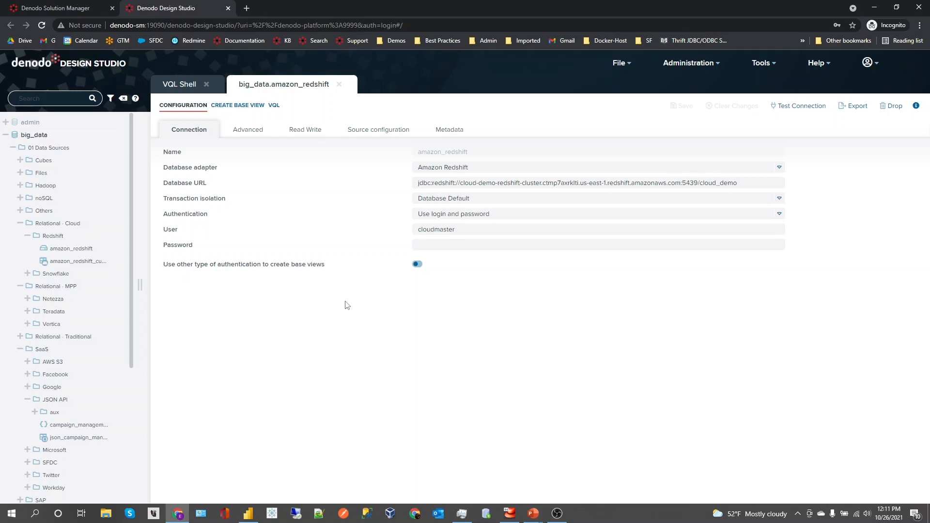
Open the amazon_redshift_customers base view and execute its default query
left_click(73, 261)
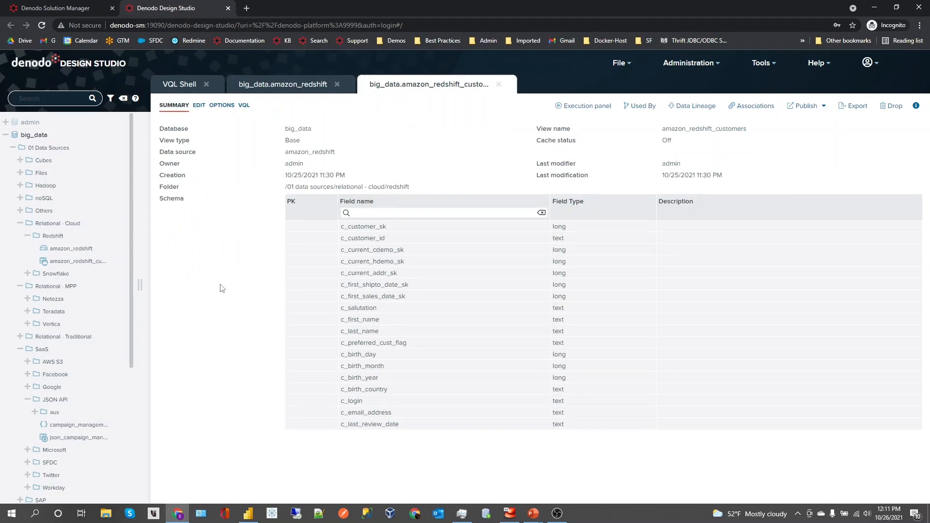
left_click(581, 106)
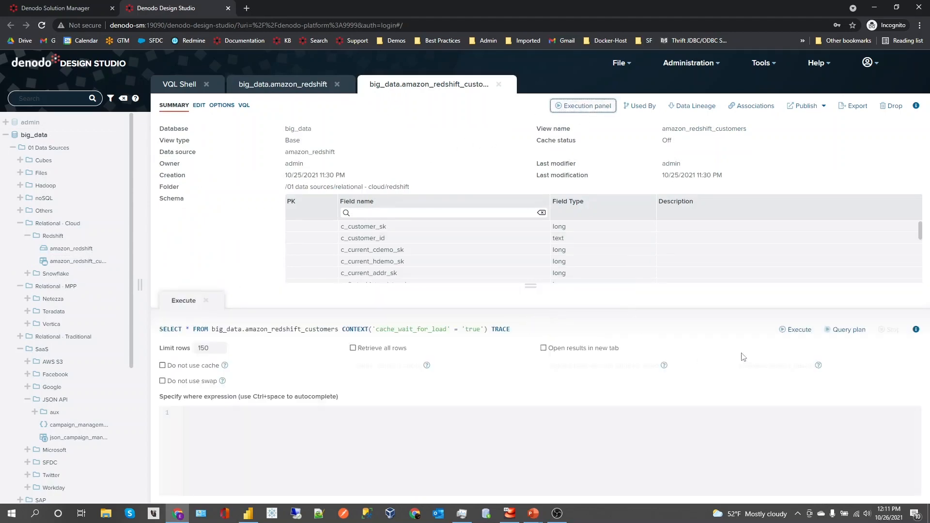
left_click(781, 330)
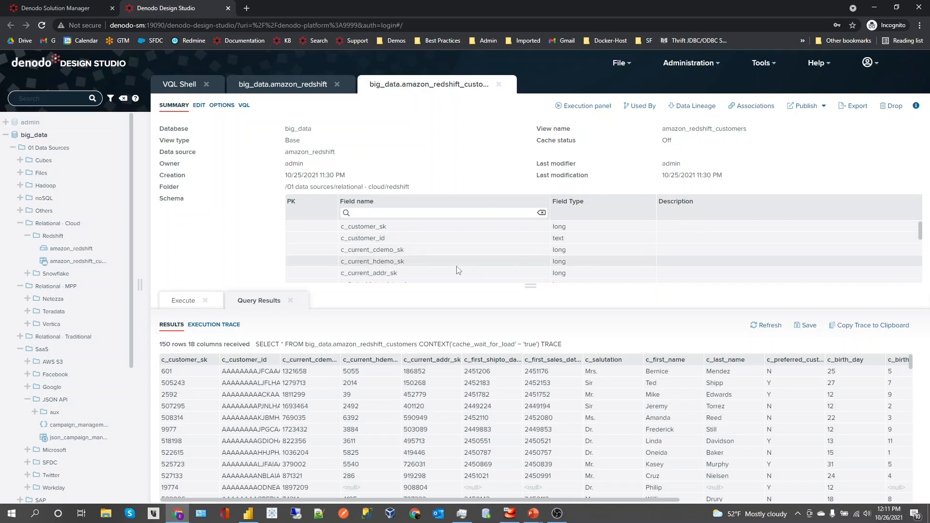
Open the campaign_management JSON data source and examine its HTTP configuration and authentication options
scroll(72, 297, "down", 2)
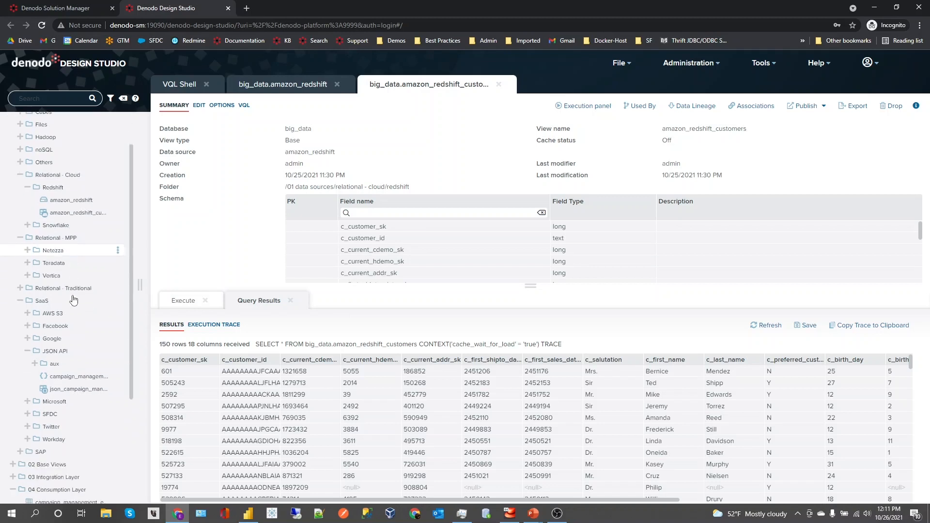
double_click(77, 328)
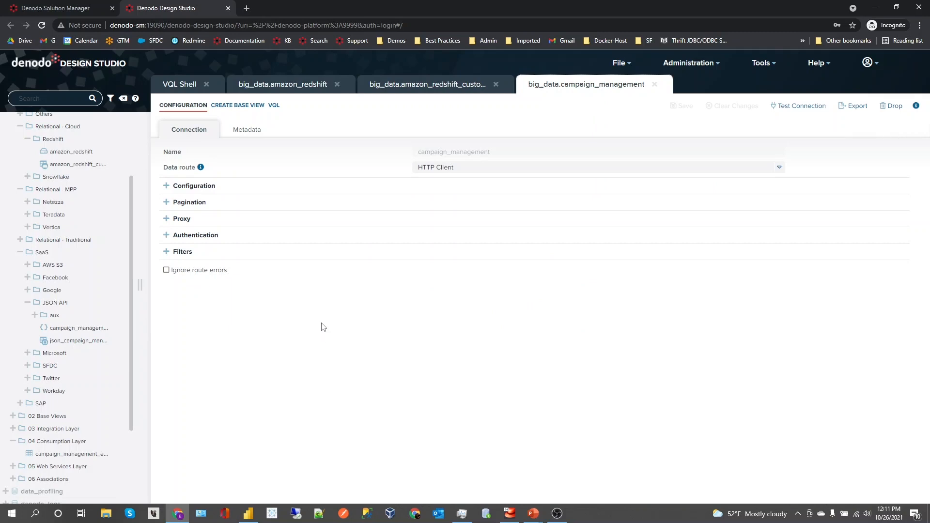
left_click(167, 185)
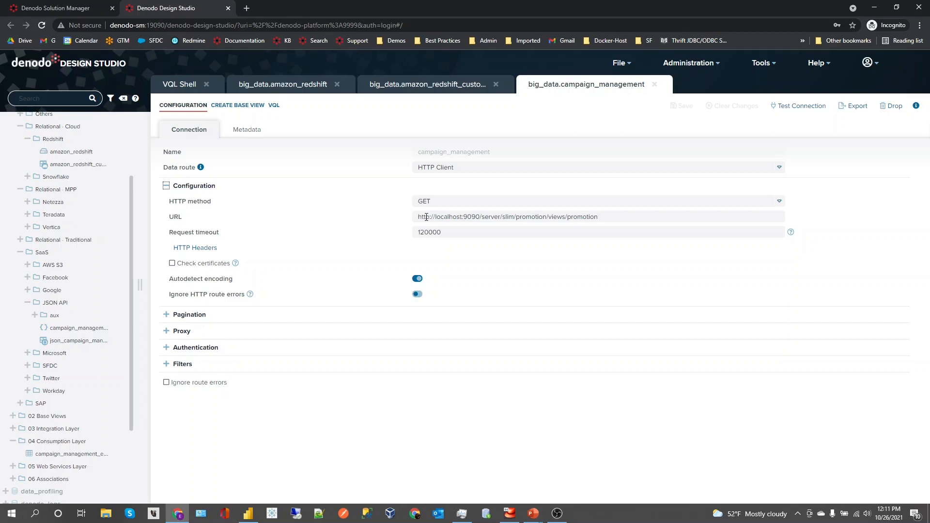
left_click(167, 349)
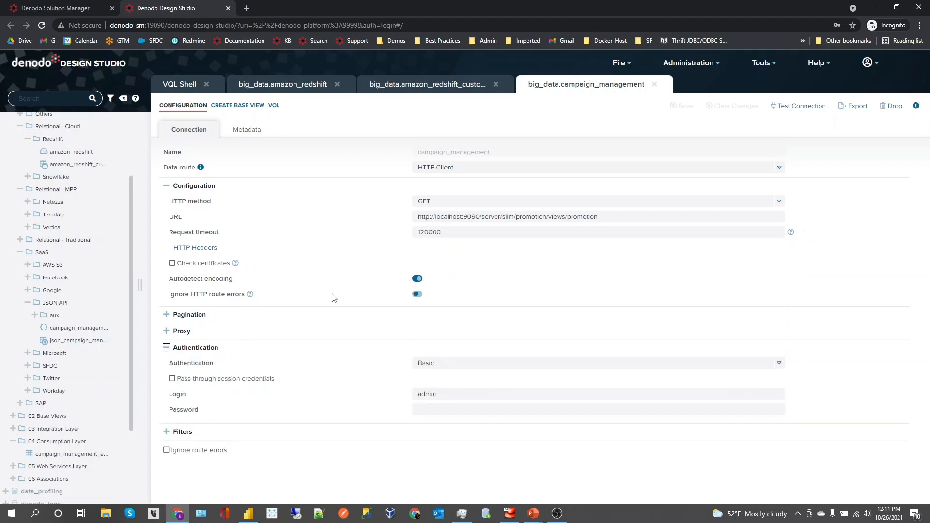
left_click(437, 365)
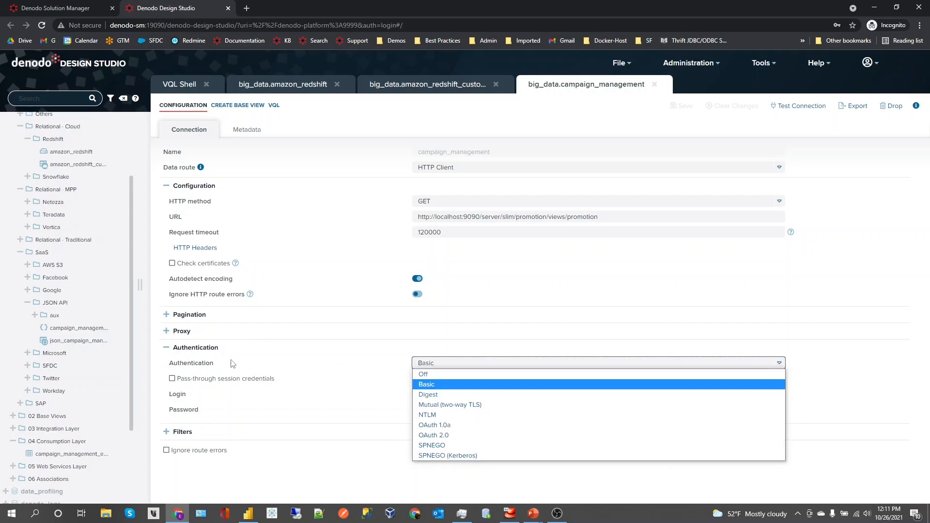
Open the json_campaign_management base view and execute its default query
double_click(77, 341)
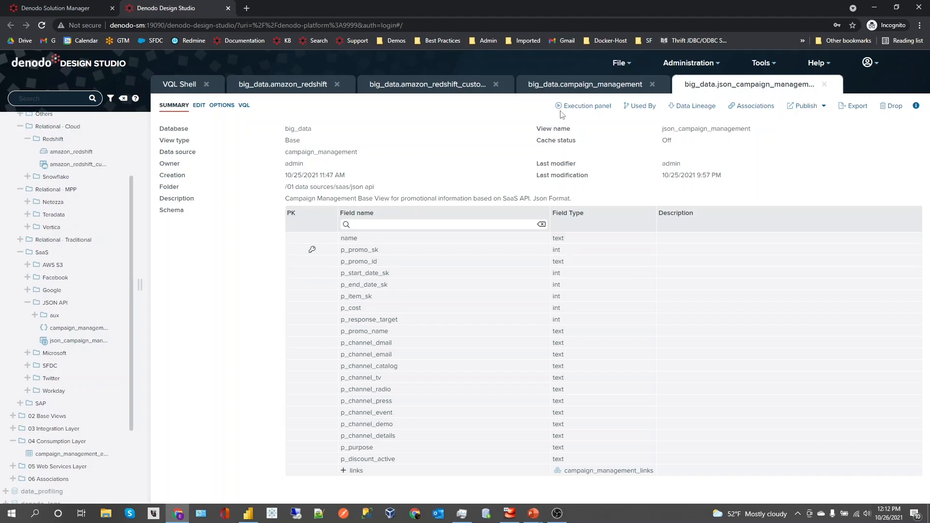
left_click(588, 107)
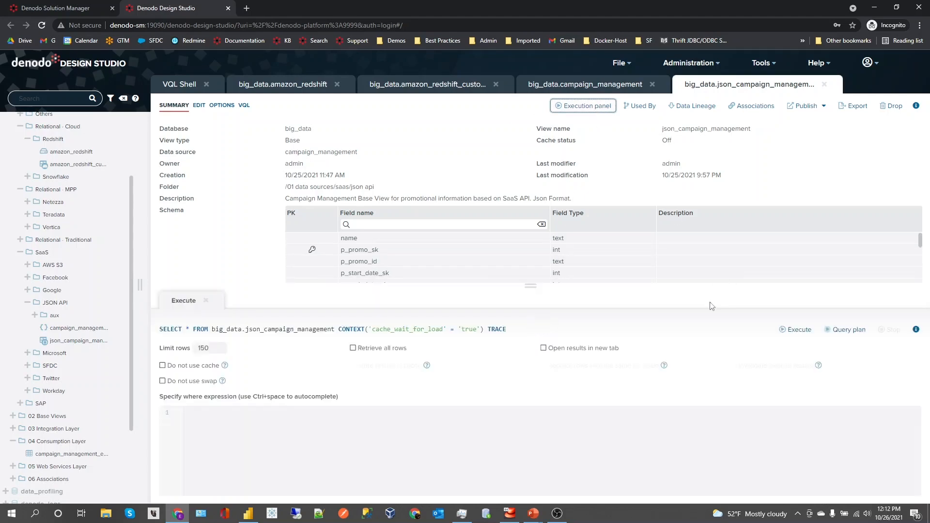
left_click(804, 331)
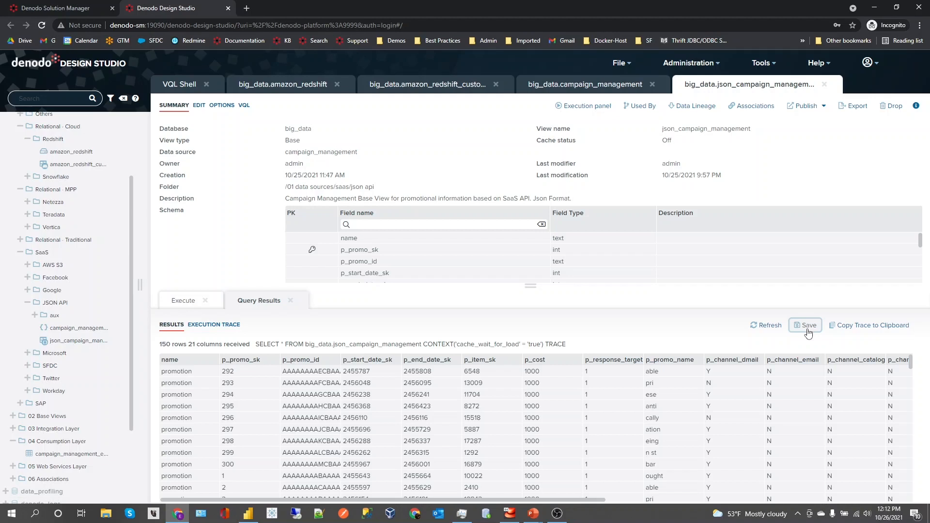
Open the campaign_management_evolution view in the 04 Consumption Layer folder and examine its join model
left_click(75, 455)
double_click(75, 455)
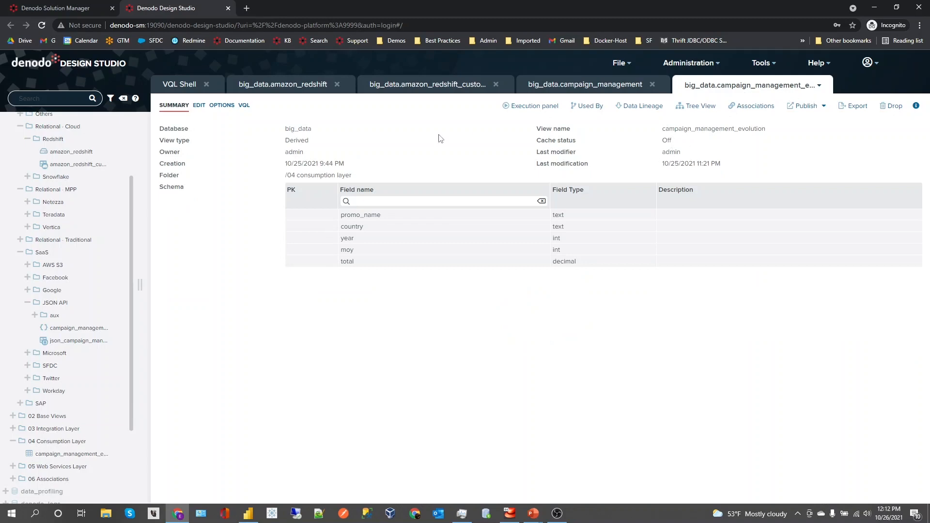
left_click(198, 105)
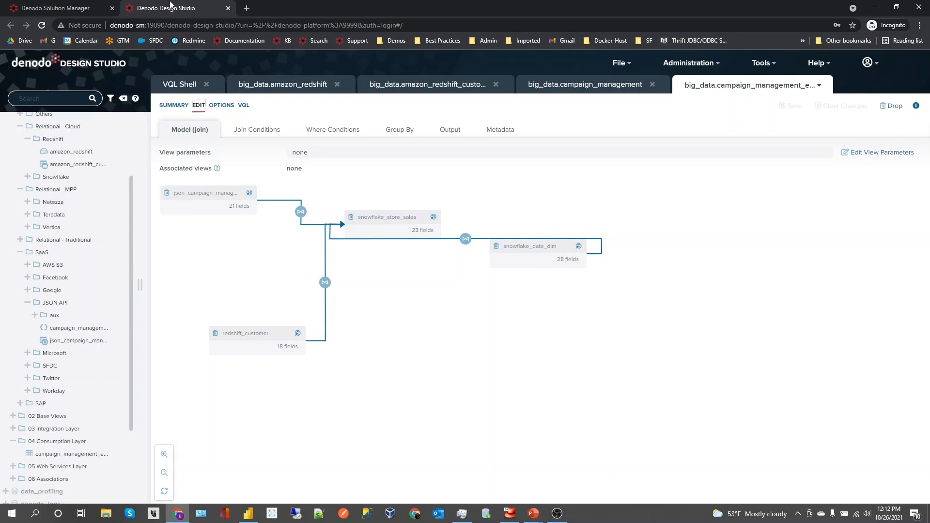
Return to the summary of campaign_management_evolution and execute its default query
left_click(173, 105)
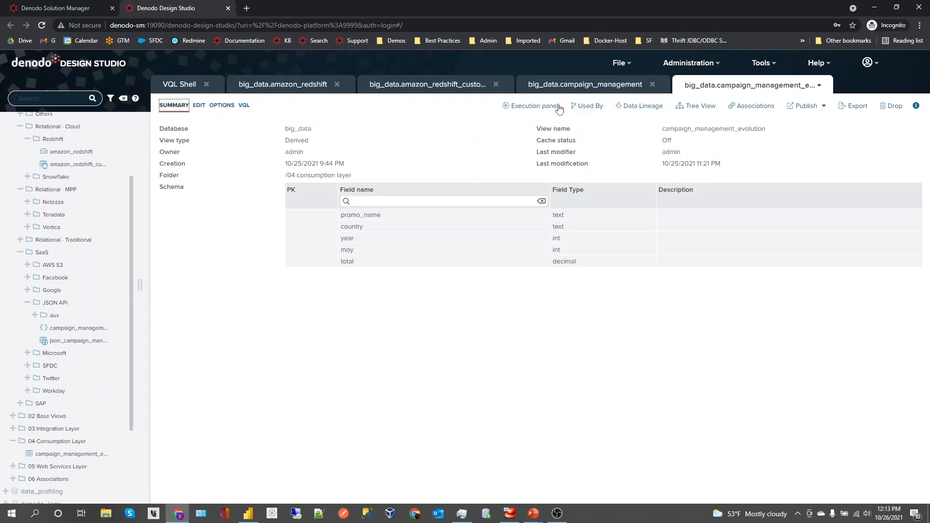
left_click(539, 106)
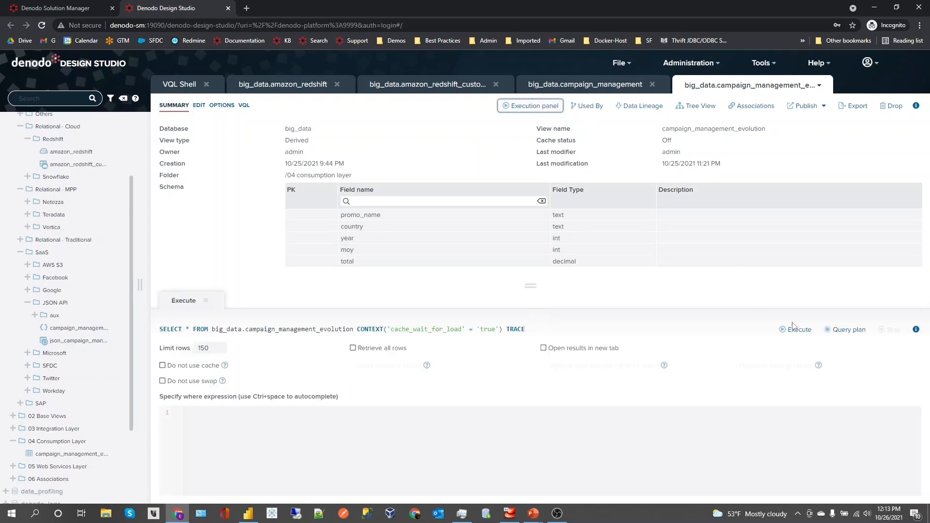
left_click(793, 330)
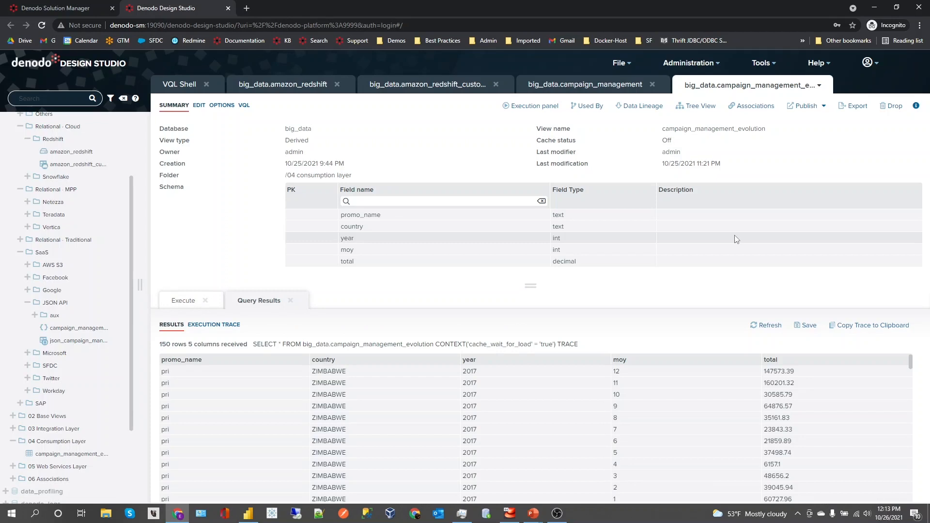
Examine the query's execution trace, enlarging the results area and highlighting the optimizations applied in the Execution Plan node
left_click(214, 324)
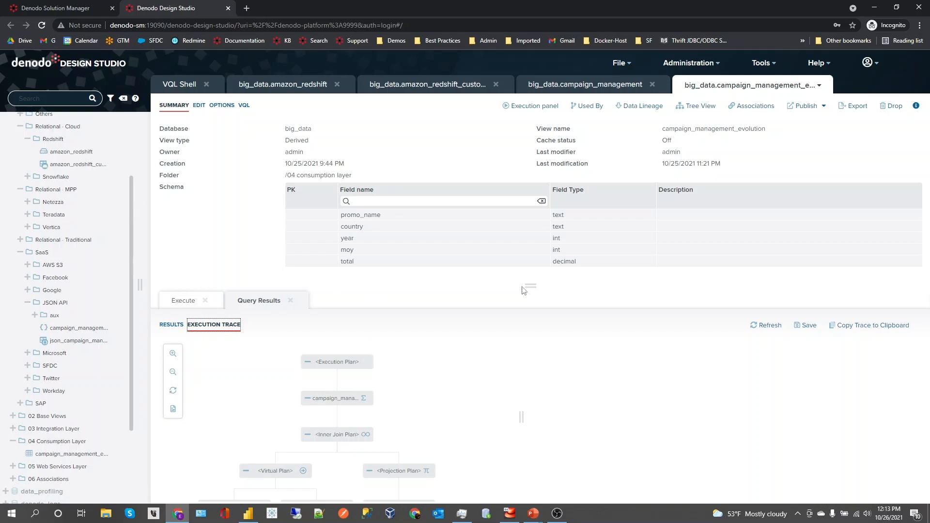
left_click_drag(529, 286, 533, 239)
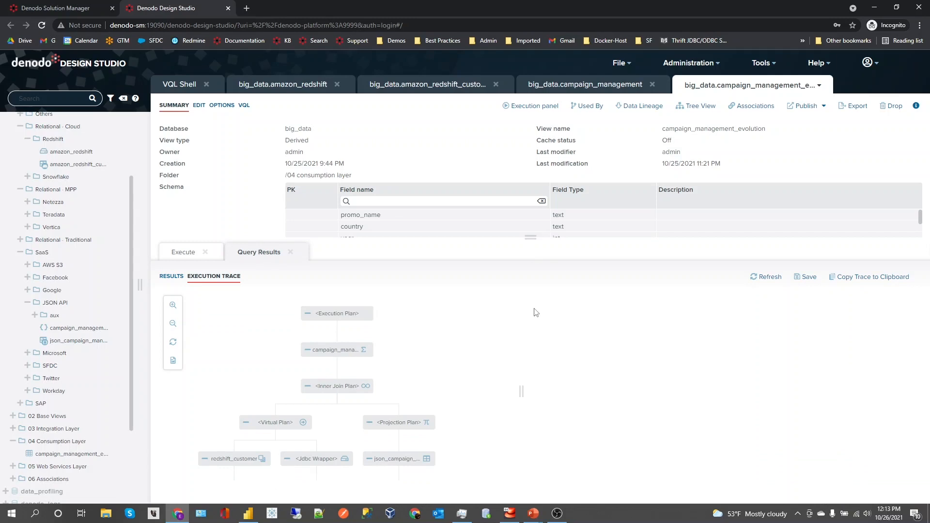
left_click(343, 314)
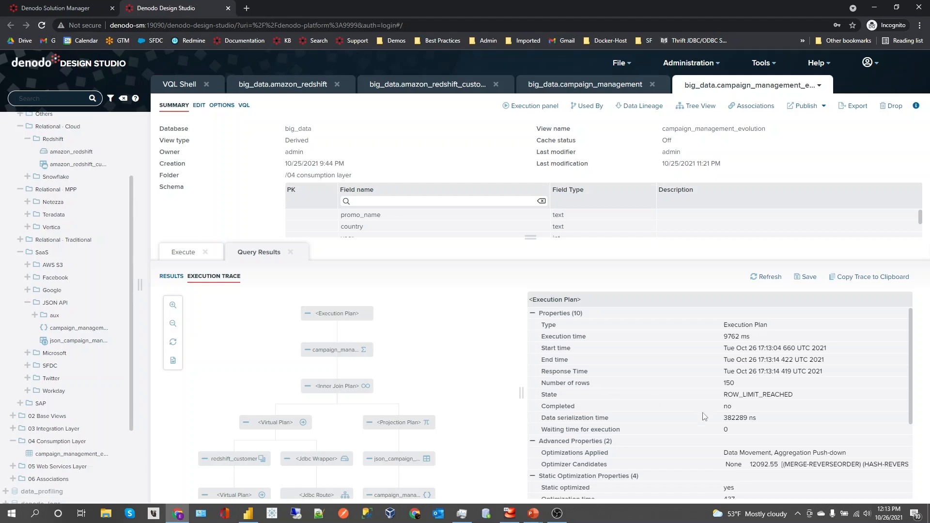
left_click(859, 451)
left_click_drag(860, 451, 708, 461)
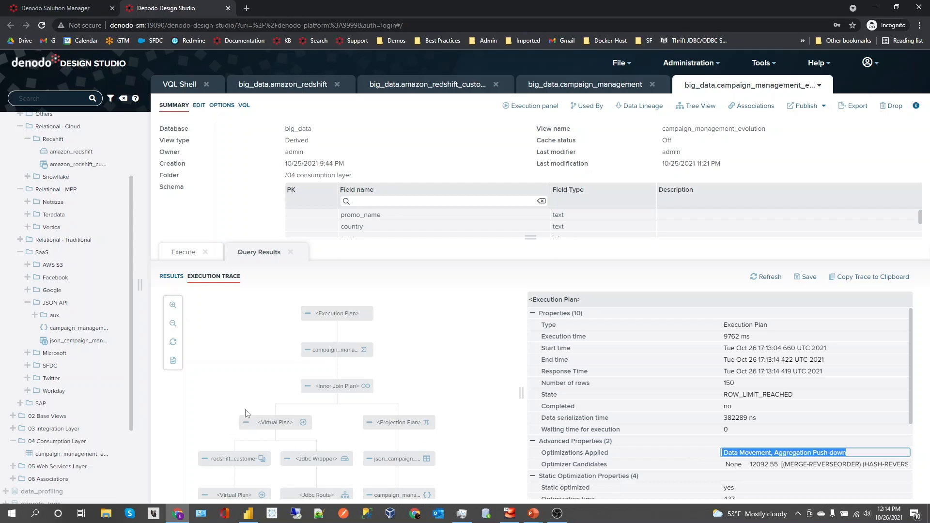
Create a REST web service from the campaign_management_evolution view and save it with its default settings
left_click(118, 453)
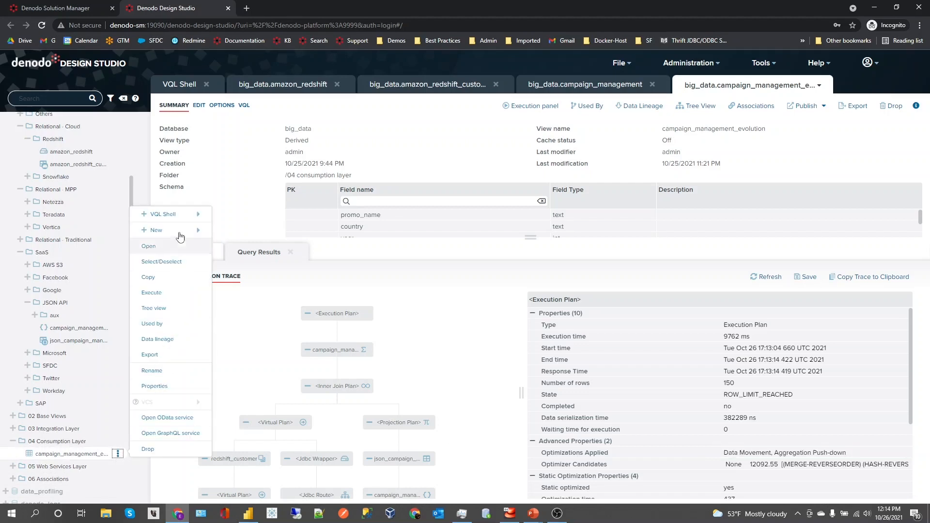
mouse_move(180, 232)
mouse_move(282, 361)
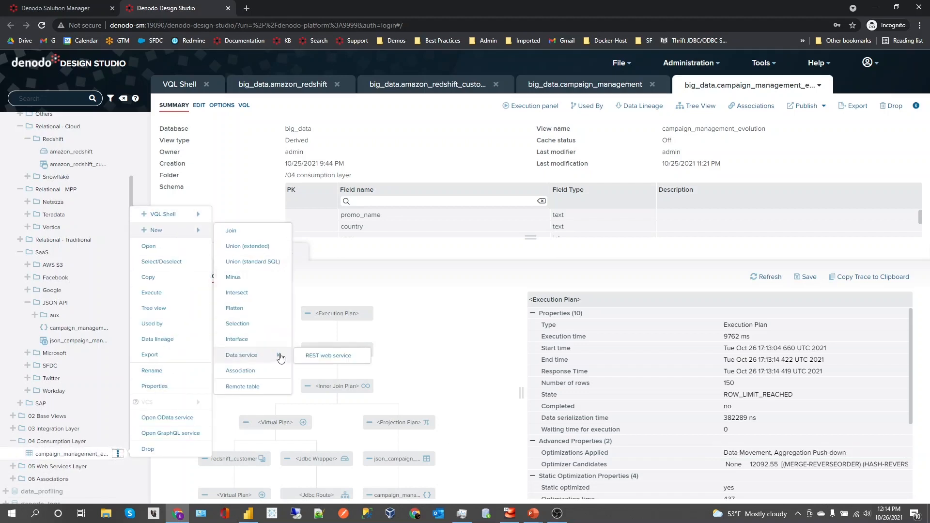
left_click(312, 357)
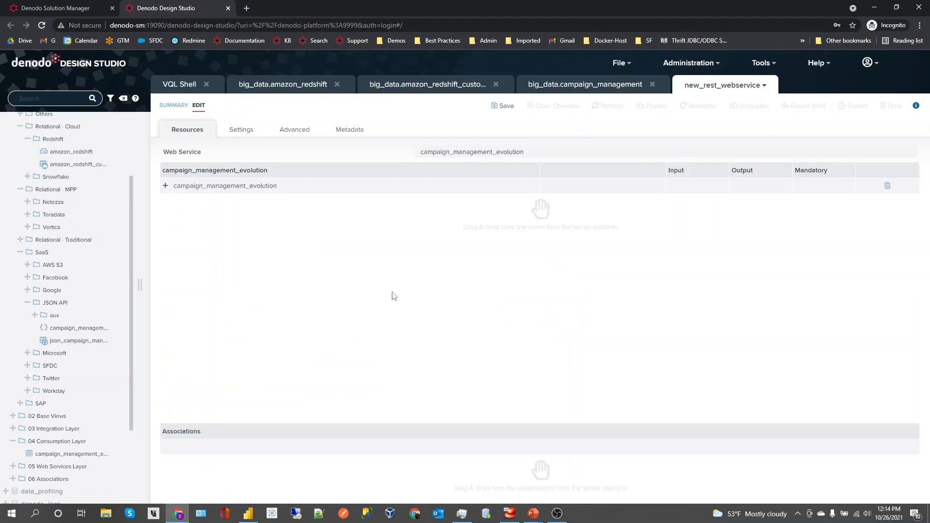
left_click(506, 106)
Deploy the campaign_management_evolution web service with the preselected user's credentials, entering the account password
left_click(656, 107)
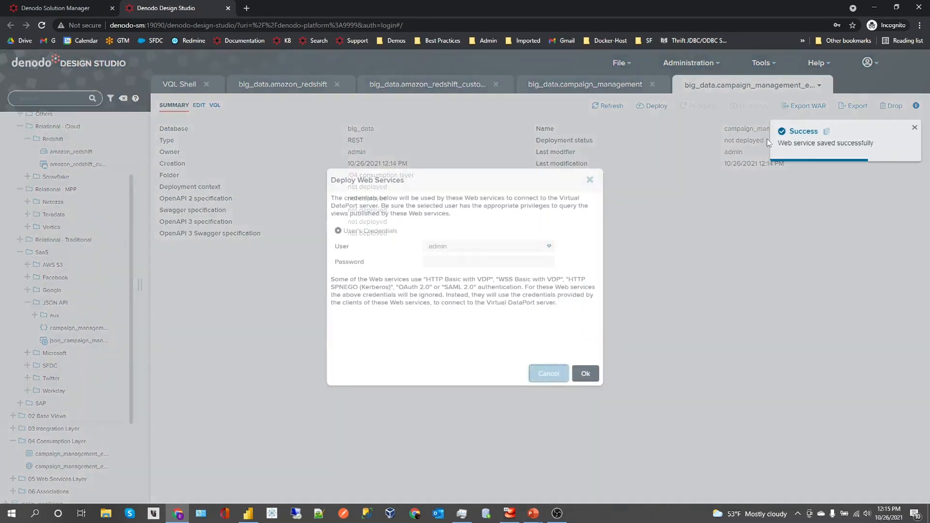
left_click(453, 259)
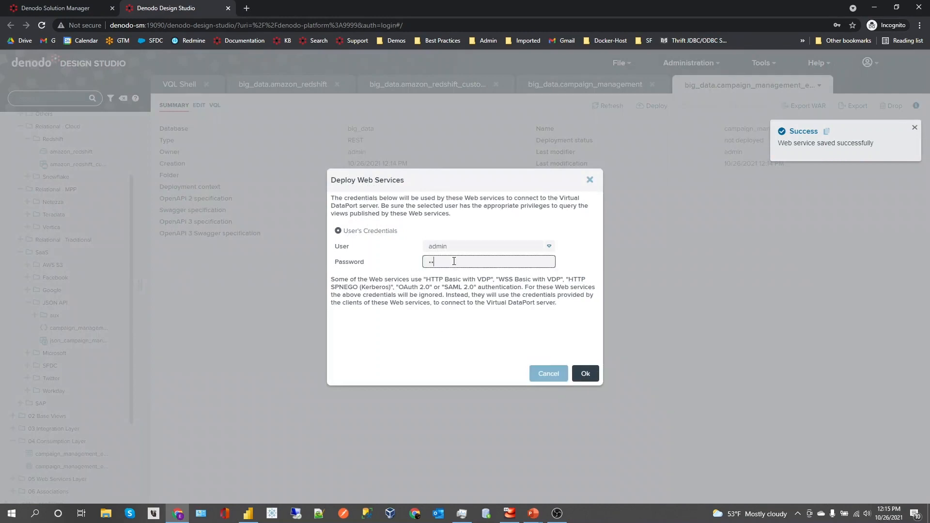
type("admin")
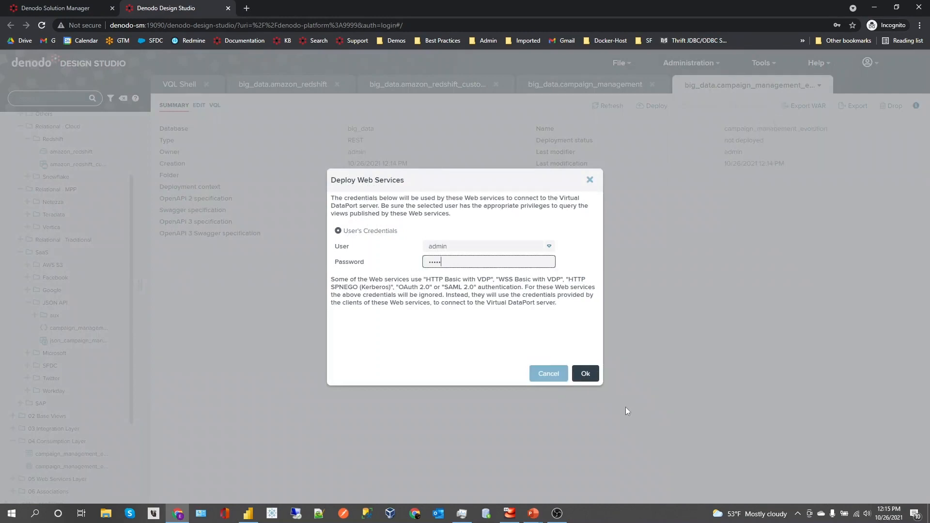
left_click(581, 374)
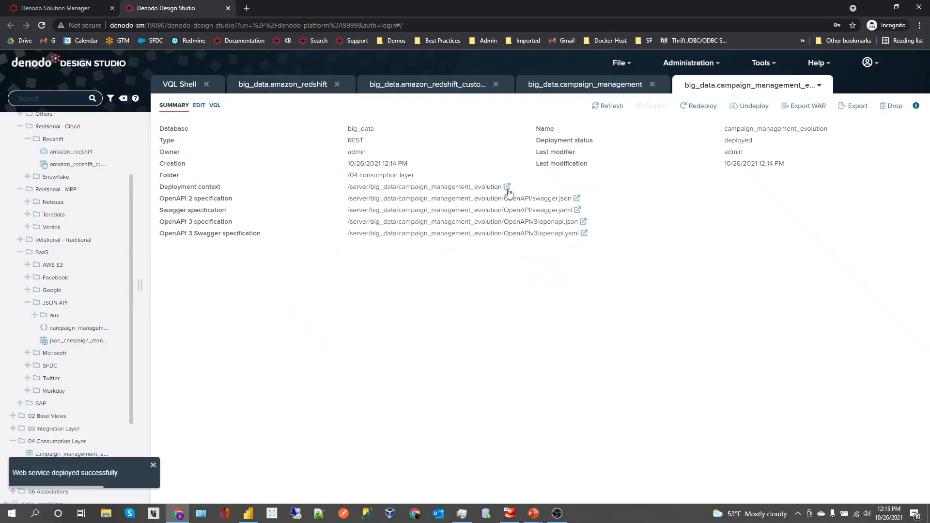
Open the deployed web service from its deployment context, check its URL and display the campaign_management_evolution view's data
left_click(506, 187)
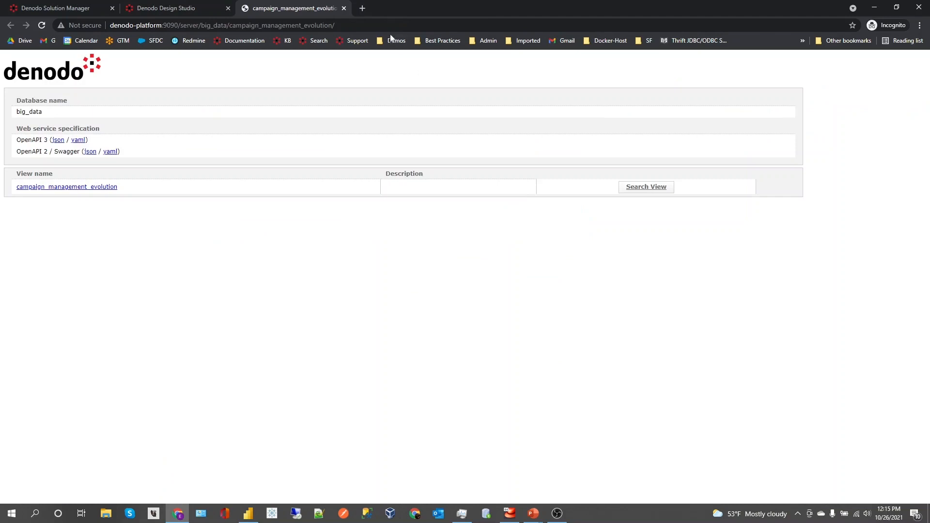
left_click(377, 27)
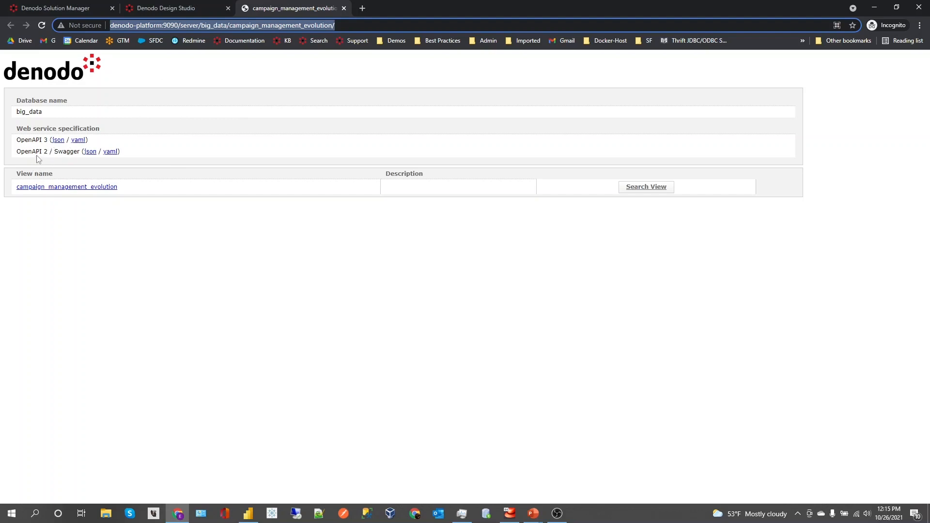
left_click(57, 189)
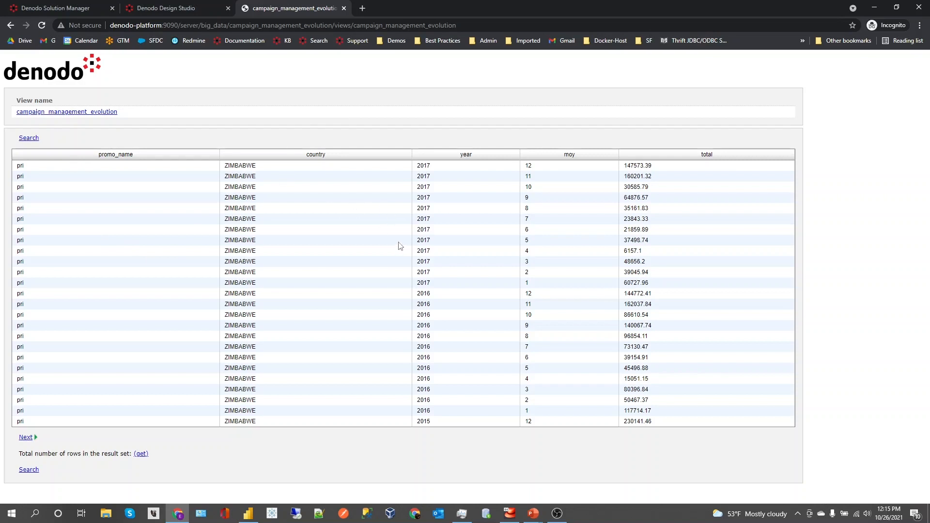
Switch to Power BI Desktop to view the report based on campaign_management_evolution
left_click(248, 514)
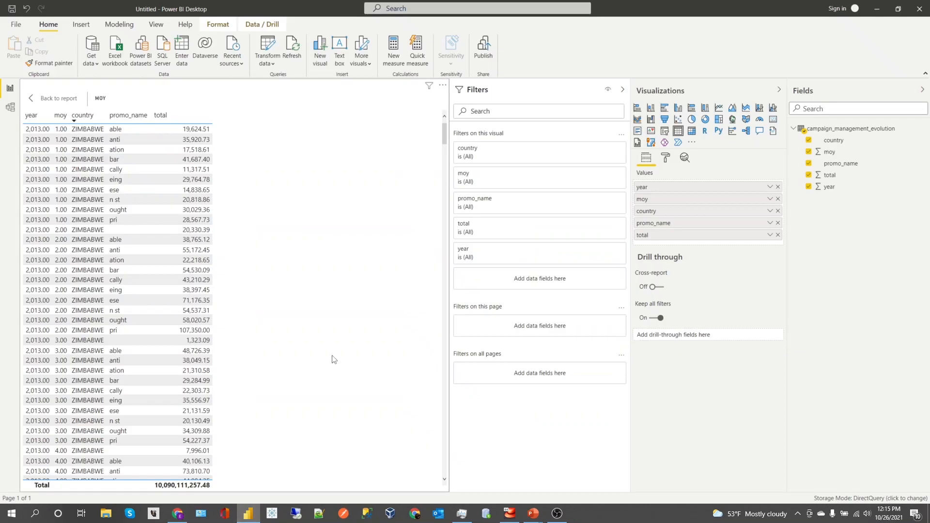